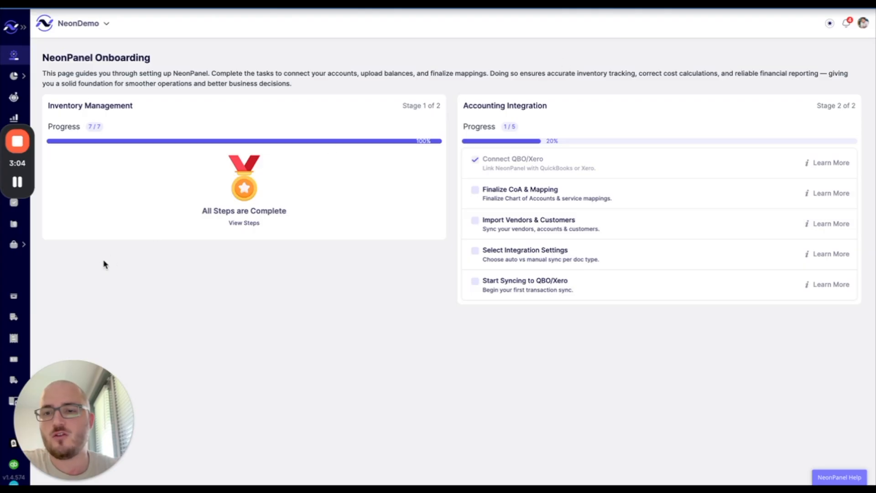
- Review the Charts of Accounts in the QuickBooks section, then return to the onboarding overview
{"action": "scroll", "coordinate": [13, 294], "scroll_direction": "down", "scroll_amount": 3}
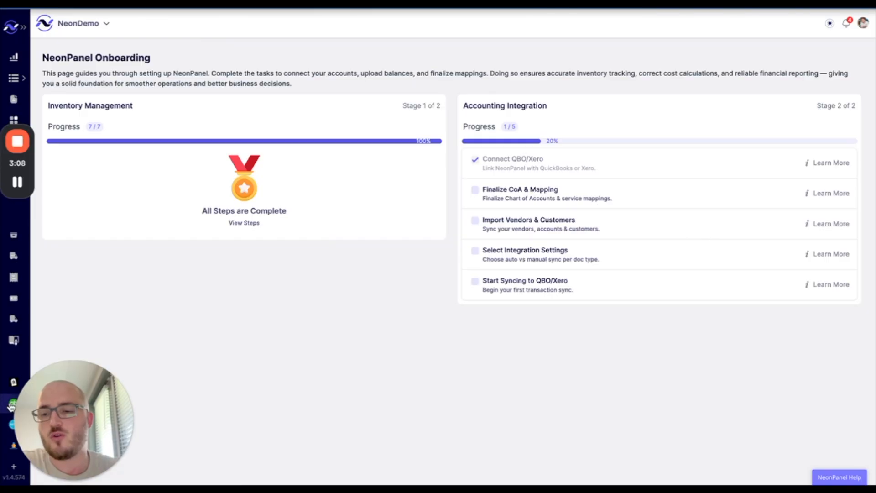
{"action": "left_click", "coordinate": [11, 405]}
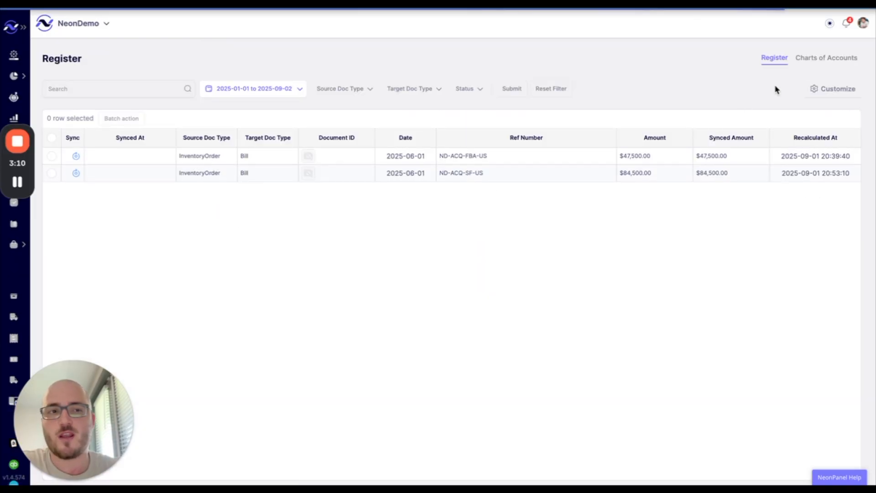
{"action": "left_click", "coordinate": [814, 60]}
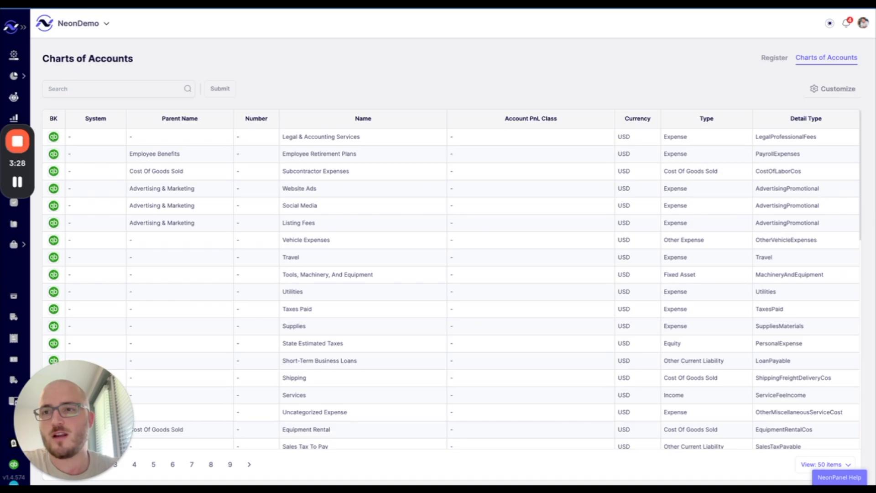
{"action": "left_click", "coordinate": [14, 54]}
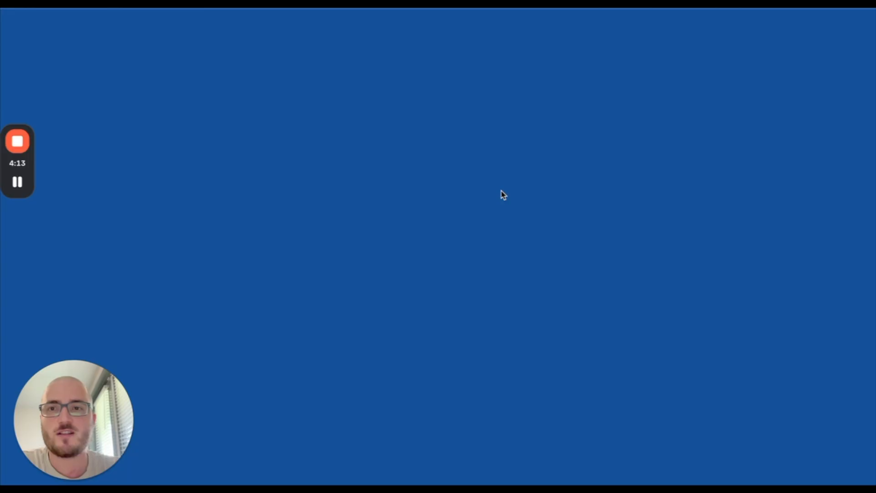
- Examine which service accounts the Amazon services are mapped to in the Services list, including the Current Reserve Amount rows
{"action": "left_click", "coordinate": [501, 195]}
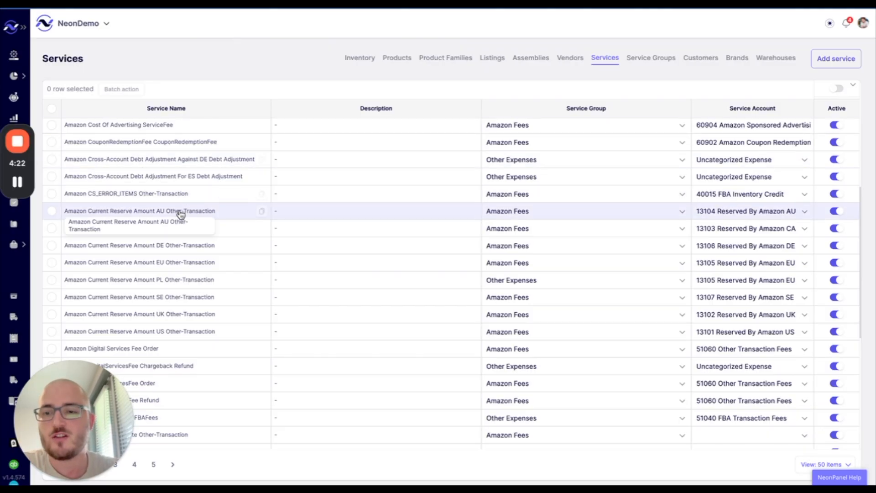
{"action": "scroll", "coordinate": [170, 245], "scroll_direction": "down", "scroll_amount": 1}
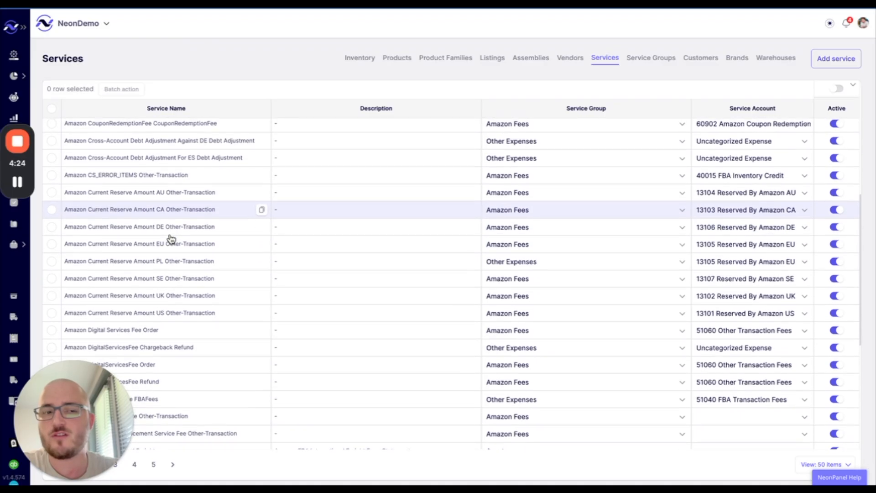
{"action": "scroll", "coordinate": [171, 239], "scroll_direction": "up", "scroll_amount": 1}
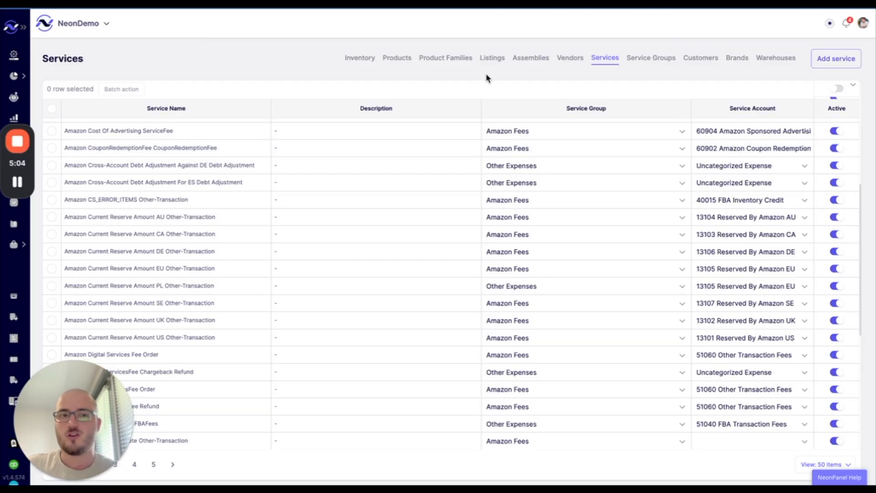
- Change the service account of Amazon CouponRedemptionFee to Sales Of Product Income
{"action": "left_click", "coordinate": [754, 154]}
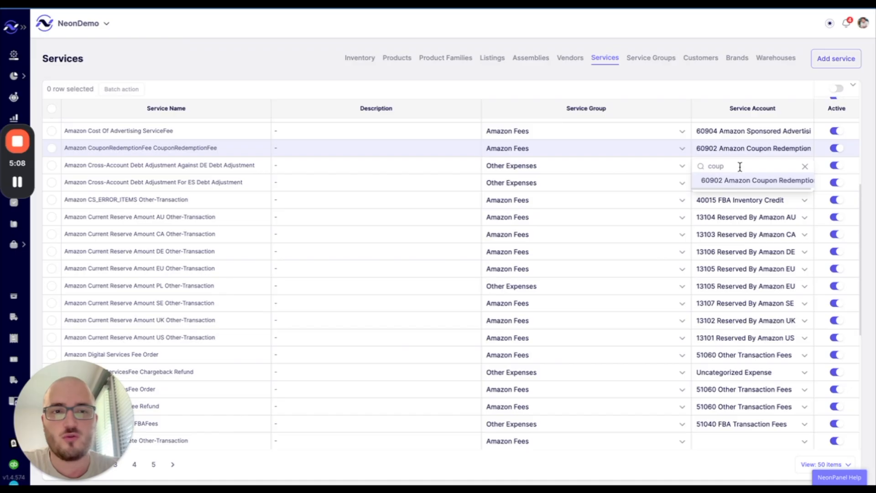
{"action": "key", "text": "BackSpace"}
{"action": "key", "text": "BackSpace"}
{"action": "key", "text": "BackSpace"}
{"action": "key", "text": "BackSpace"}
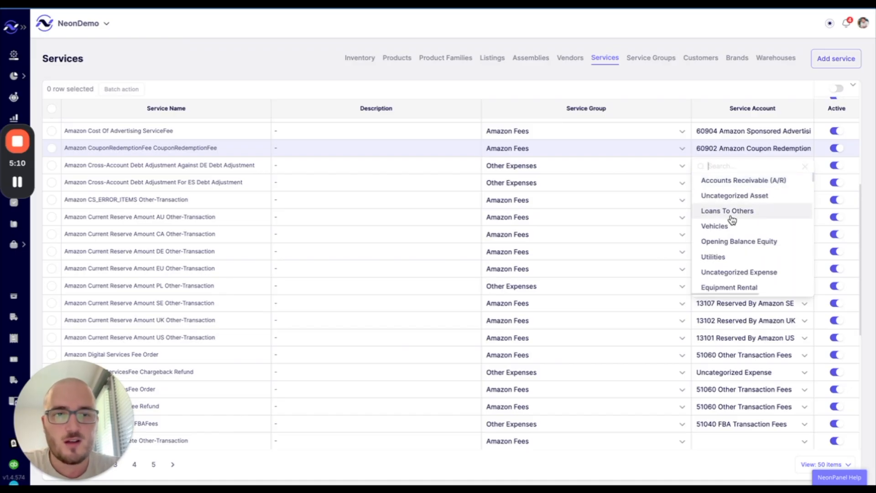
{"action": "scroll", "coordinate": [733, 220], "scroll_direction": "down", "scroll_amount": 4}
{"action": "scroll", "coordinate": [732, 220], "scroll_direction": "up", "scroll_amount": 4}
{"action": "scroll", "coordinate": [733, 220], "scroll_direction": "up", "scroll_amount": 1}
{"action": "type", "text": "sales"}
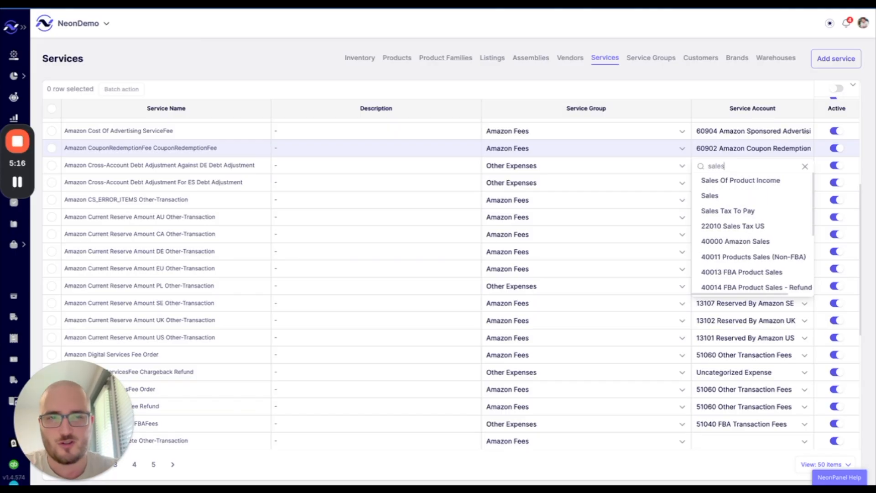
{"action": "left_click", "coordinate": [722, 185]}
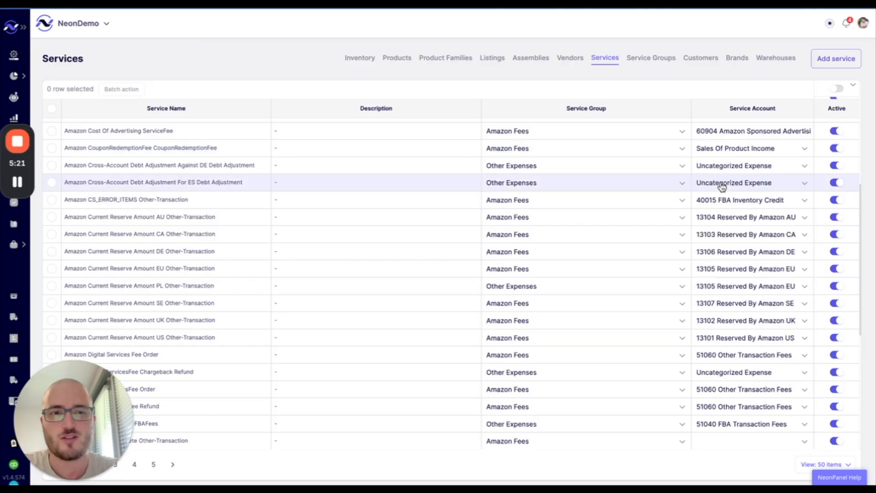
- Map the Amazon CouponRedemptionFee service back to the 60902 Amazon Coupon Redemption account
{"action": "left_click", "coordinate": [735, 152]}
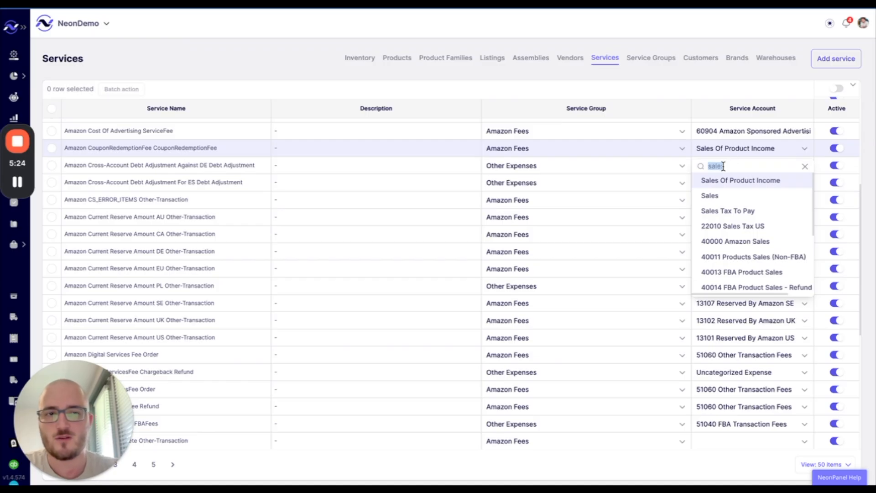
{"action": "type", "text": "coup"}
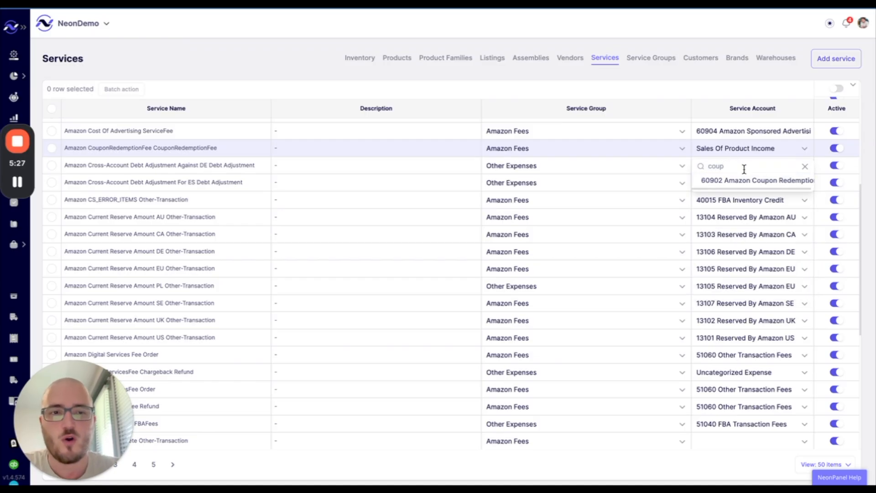
{"action": "left_click", "coordinate": [739, 182]}
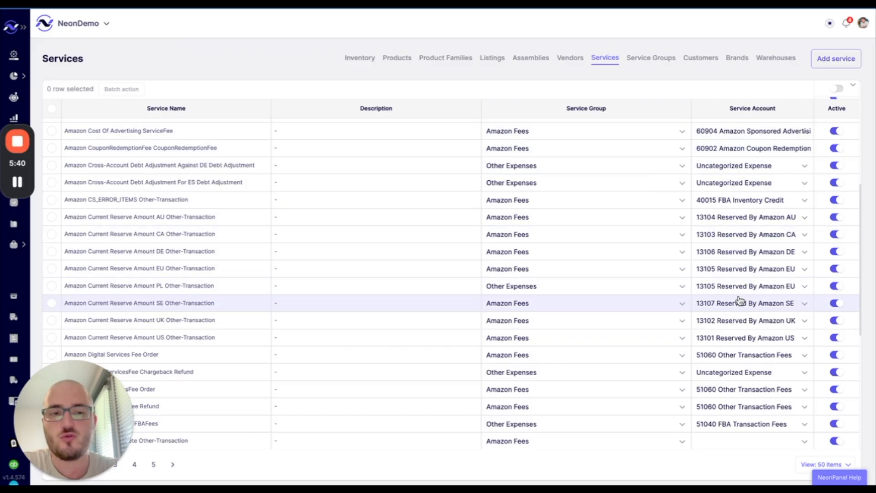
{"action": "scroll", "coordinate": [742, 292], "scroll_direction": "up", "scroll_amount": 1}
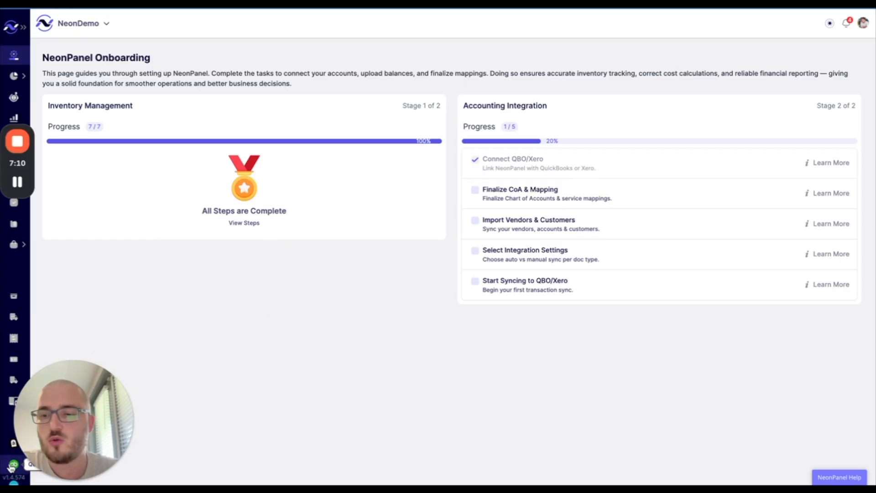
- Open the QuickBooks register and the Accounting Sync Settings to review the export, sync and import options
{"action": "left_click", "coordinate": [11, 467]}
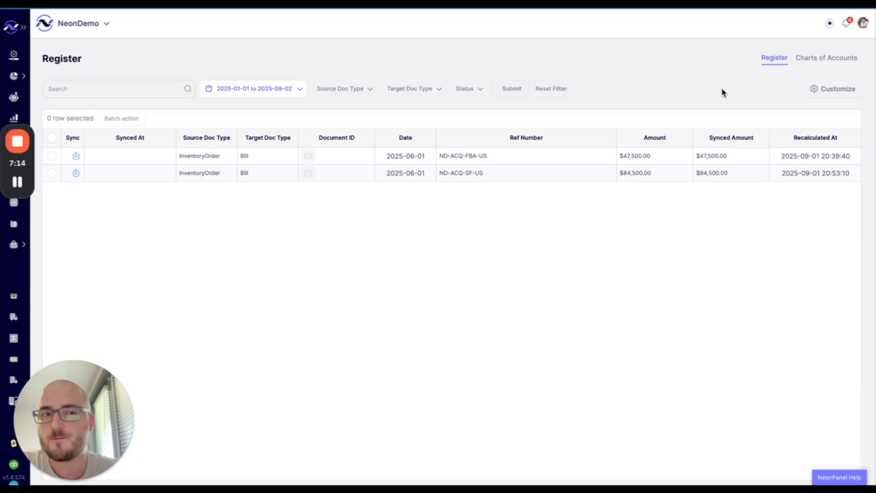
{"action": "left_click", "coordinate": [863, 23]}
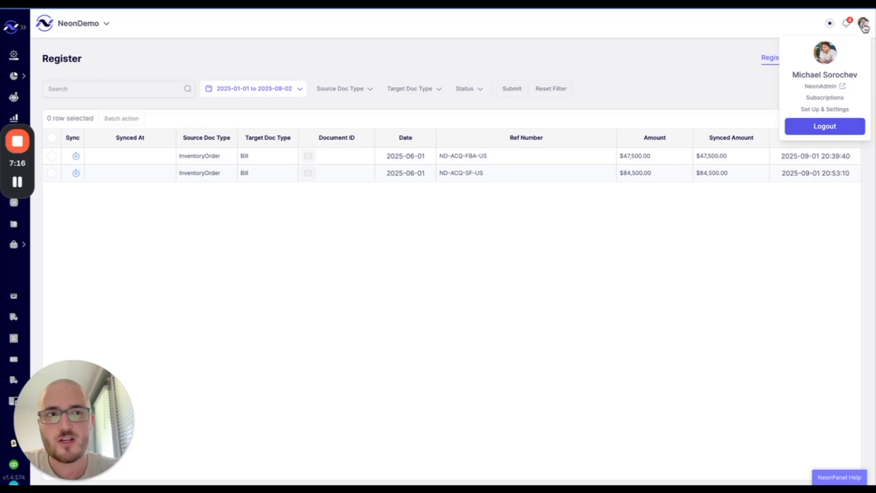
{"action": "left_click", "coordinate": [812, 111]}
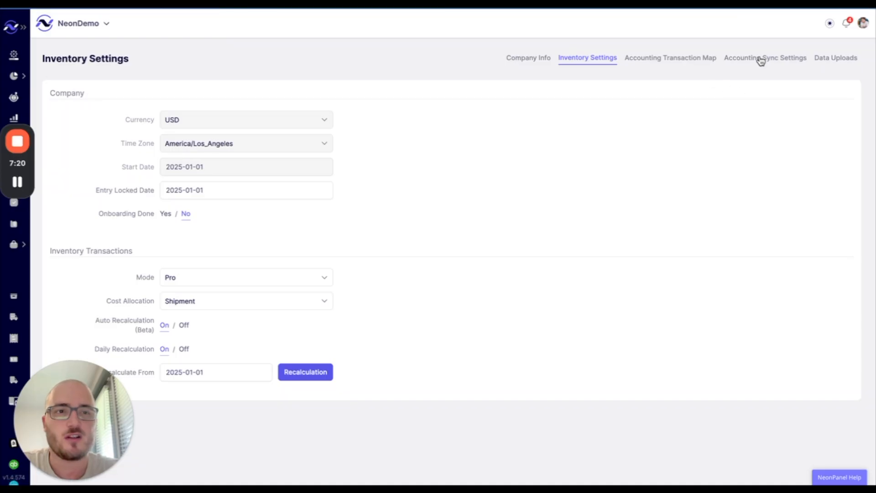
{"action": "left_click", "coordinate": [760, 61]}
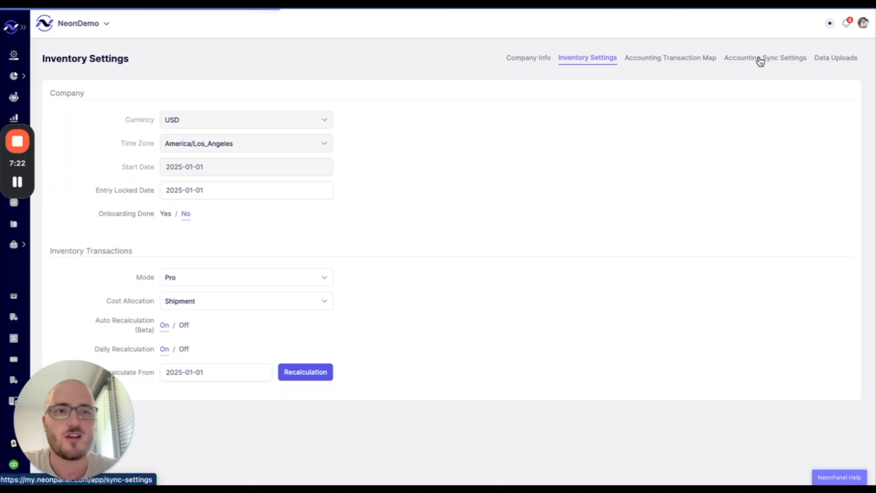
{"action": "scroll", "coordinate": [634, 245], "scroll_direction": "down", "scroll_amount": 5}
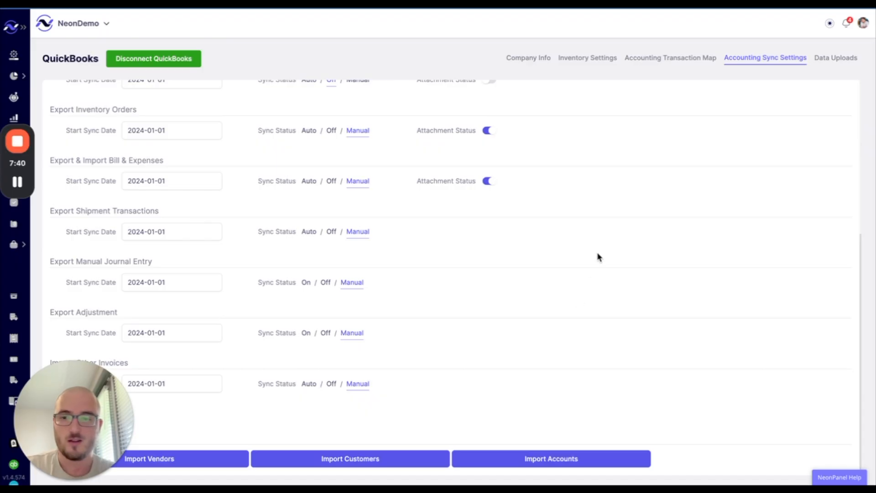
{"action": "scroll", "coordinate": [599, 257], "scroll_direction": "up", "scroll_amount": 5}
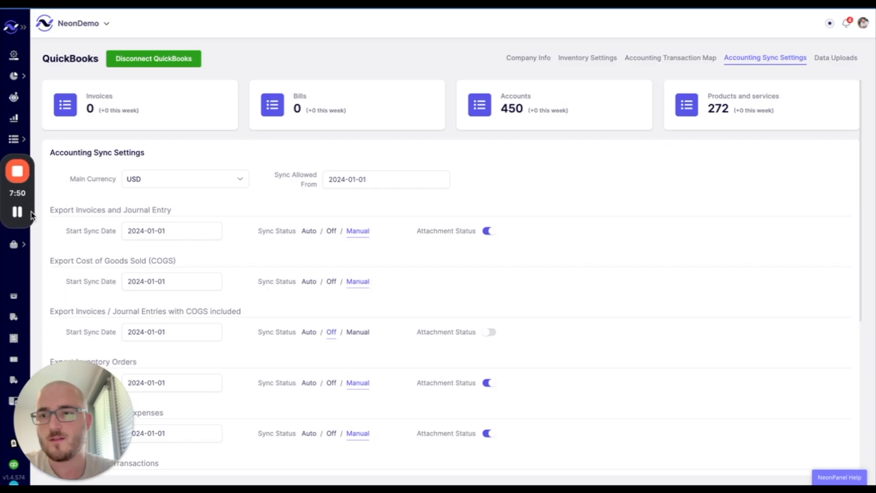
- Open the Services list and check the service group and service account assigned to each Amazon service
{"action": "left_click", "coordinate": [19, 140]}
{"action": "left_click", "coordinate": [55, 254]}
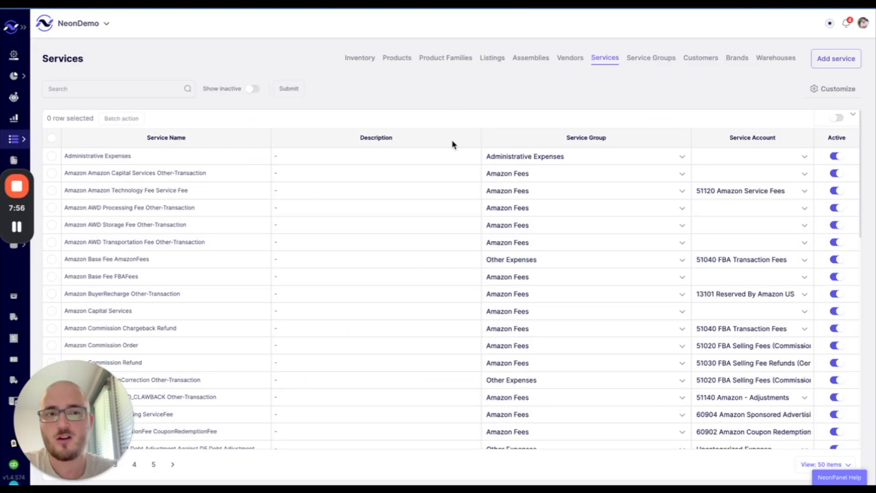
{"action": "scroll", "coordinate": [606, 295], "scroll_direction": "down", "scroll_amount": 5}
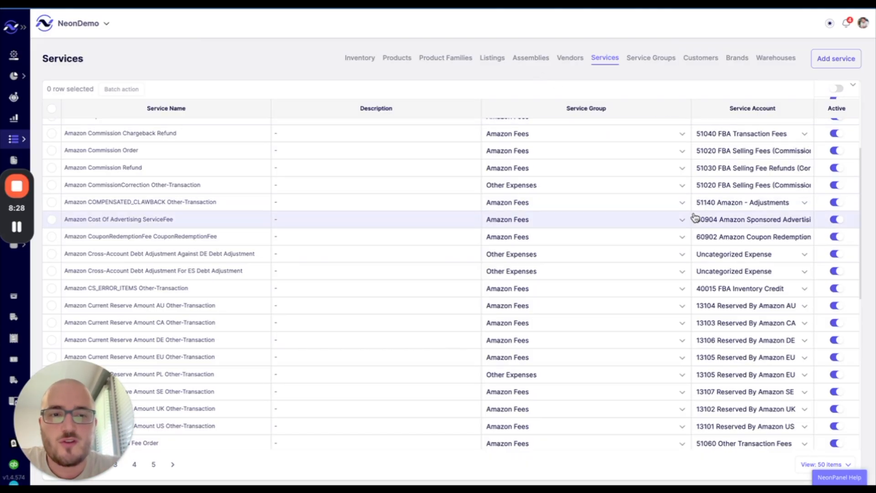
{"action": "scroll", "coordinate": [695, 218], "scroll_direction": "down", "scroll_amount": 1}
{"action": "scroll", "coordinate": [695, 218], "scroll_direction": "down", "scroll_amount": 2}
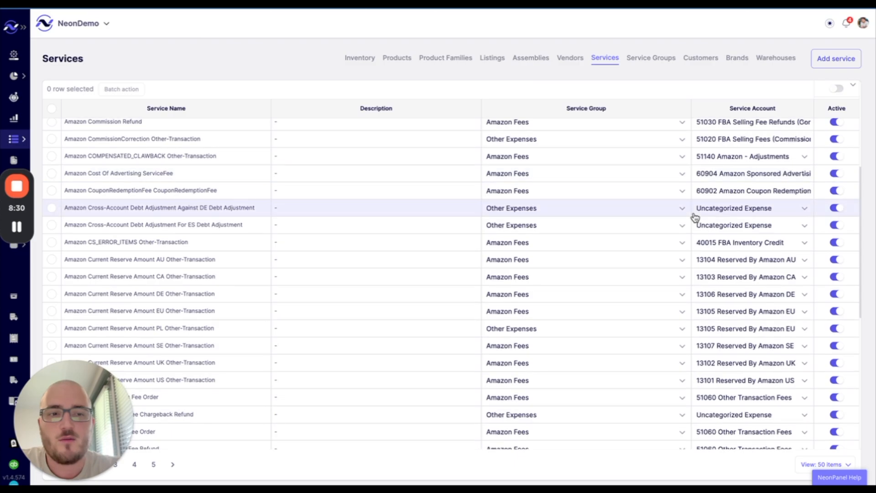
{"action": "scroll", "coordinate": [695, 218], "scroll_direction": "up", "scroll_amount": 2}
{"action": "scroll", "coordinate": [695, 217], "scroll_direction": "up", "scroll_amount": 2}
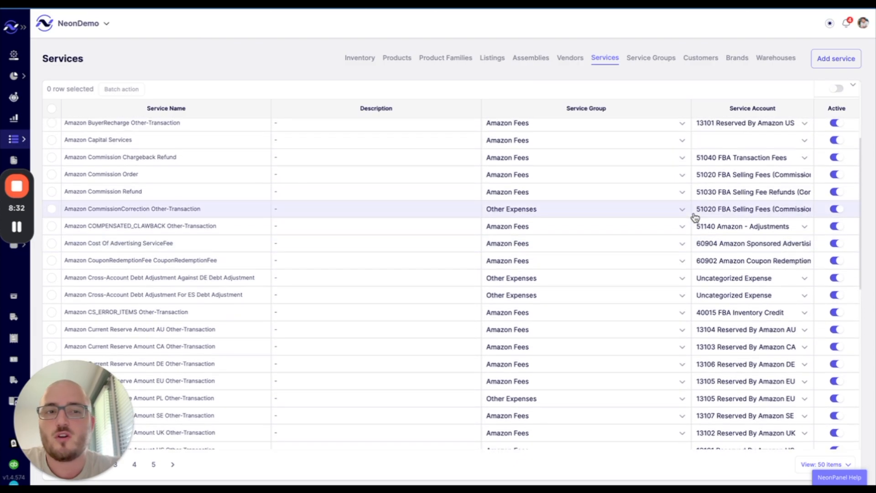
{"action": "scroll", "coordinate": [694, 217], "scroll_direction": "up", "scroll_amount": 2}
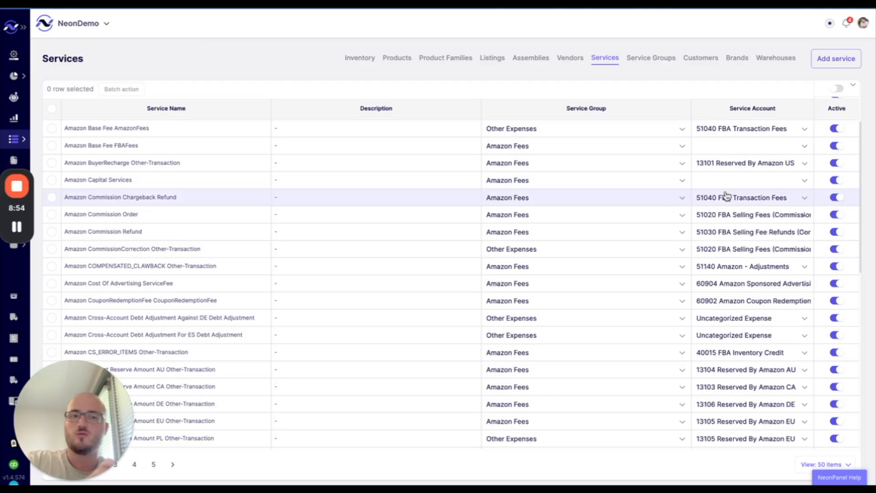
- Mark the Finalize CoA & Mapping task as complete in the Accounting Integration onboarding checklist
{"action": "left_click", "coordinate": [15, 58]}
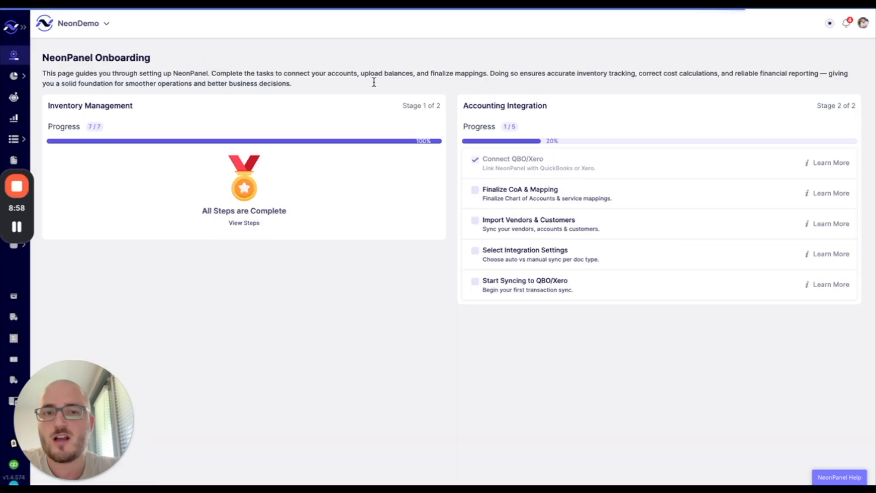
{"action": "left_click", "coordinate": [476, 192]}
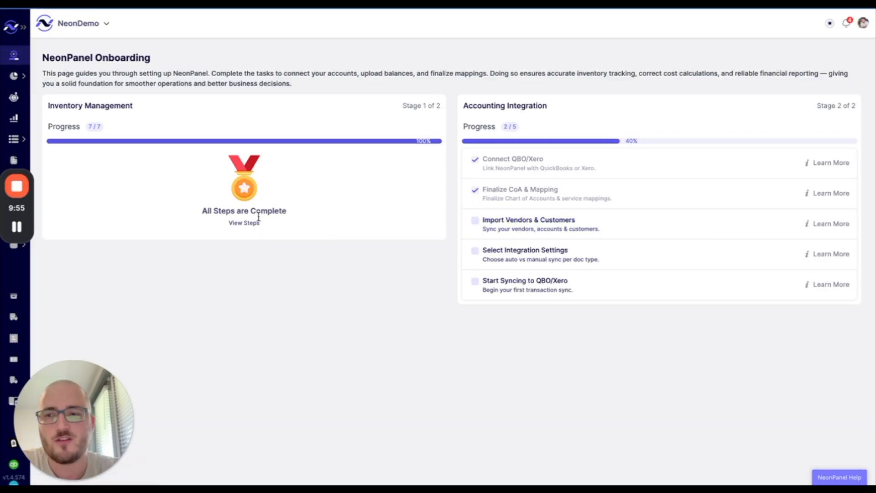
{"action": "left_click", "coordinate": [16, 185]}
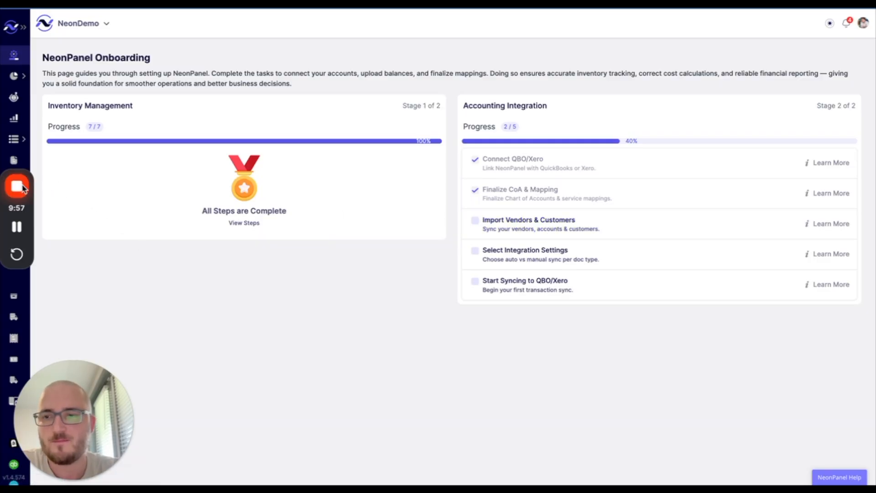